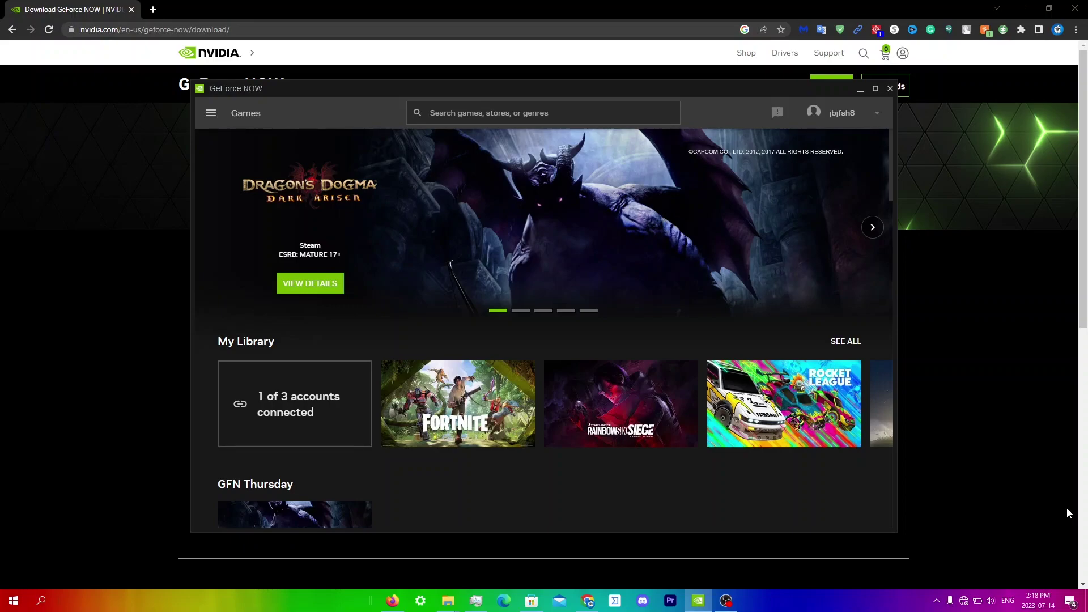
Step: Uninstall NVIDIA GeForce NOW from Programs and Features via appwiz.cpl, confirming the removal
{"action": "key", "text": "super+r"}
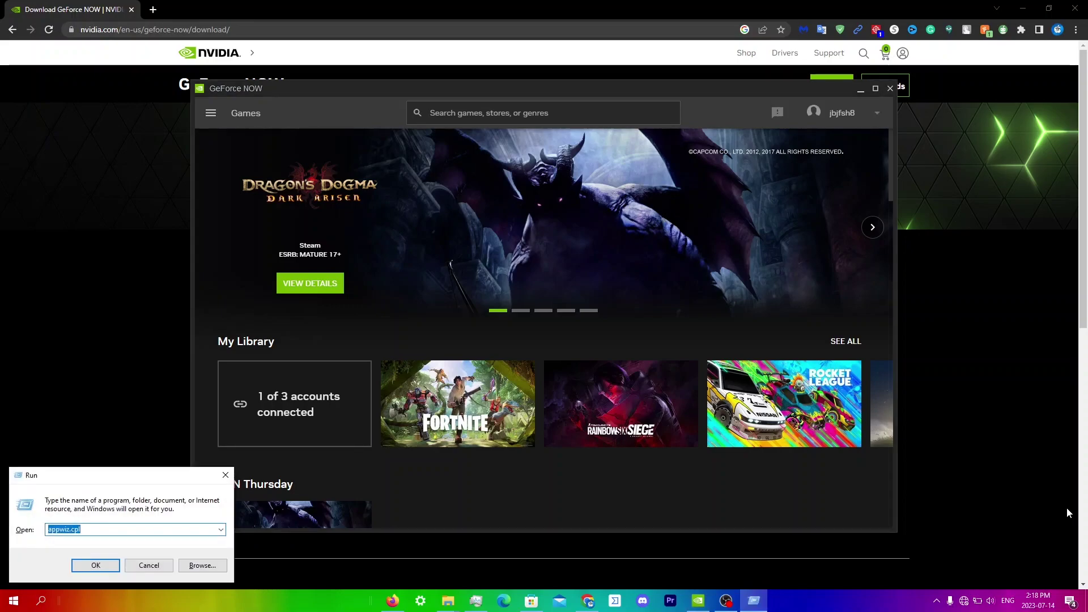
{"action": "key", "text": "Return"}
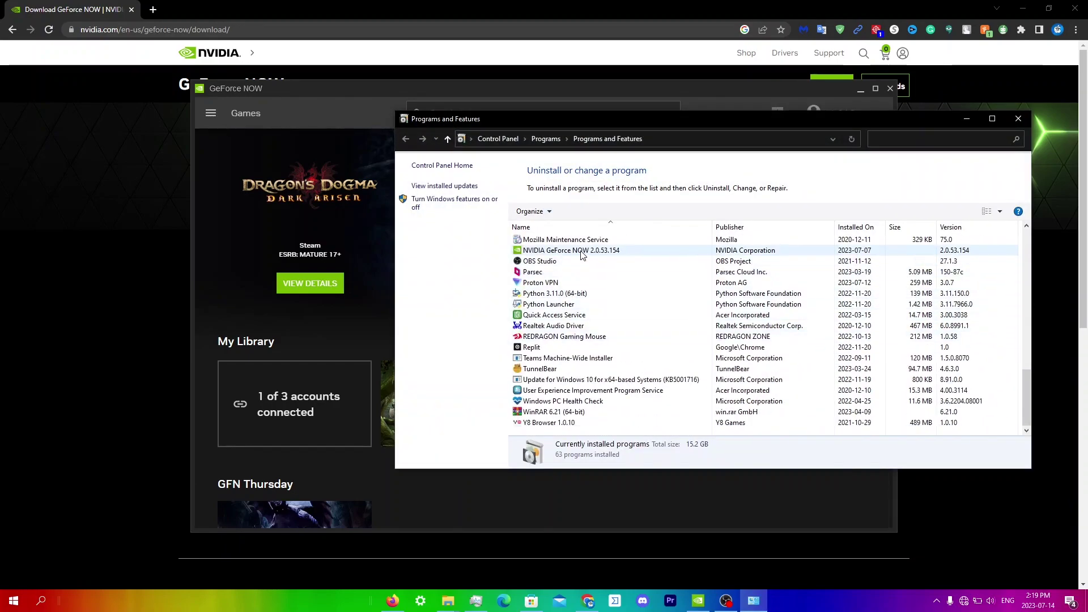
{"action": "left_click", "coordinate": [583, 253]}
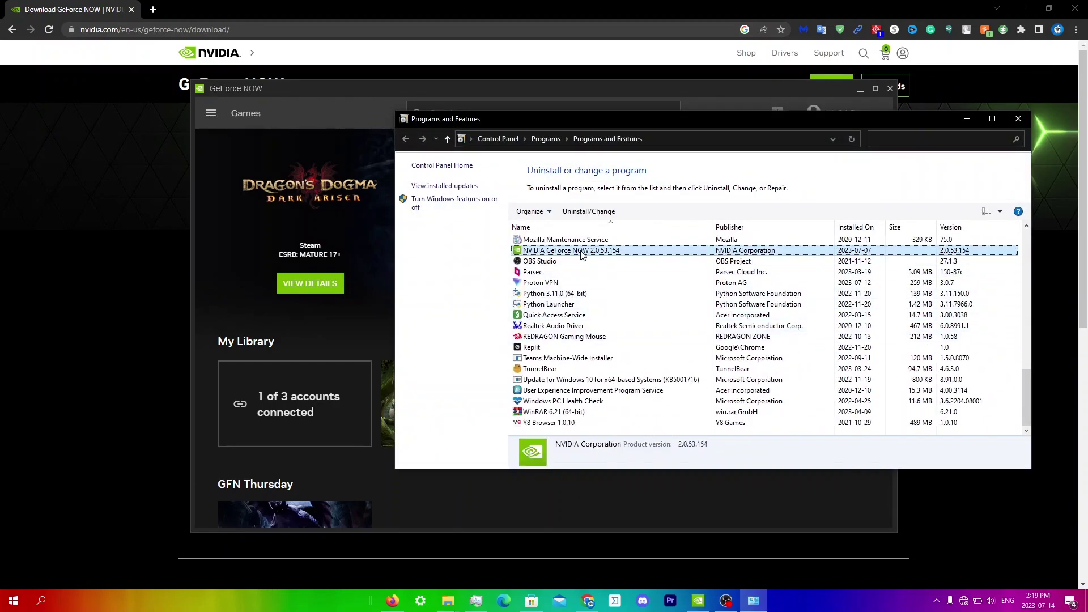
{"action": "left_click", "coordinate": [596, 218]}
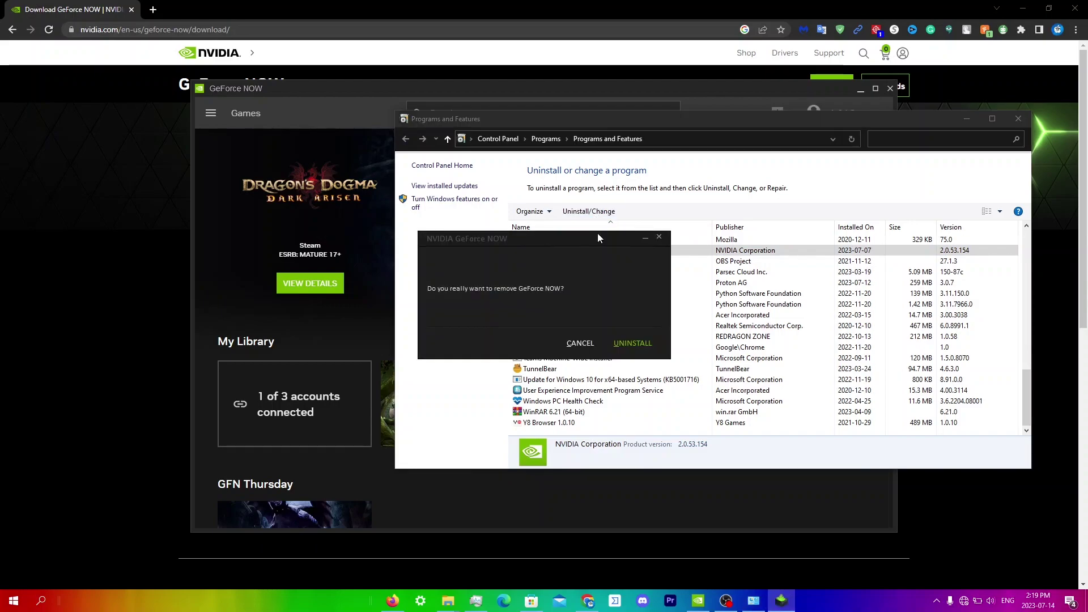
{"action": "left_click", "coordinate": [623, 342]}
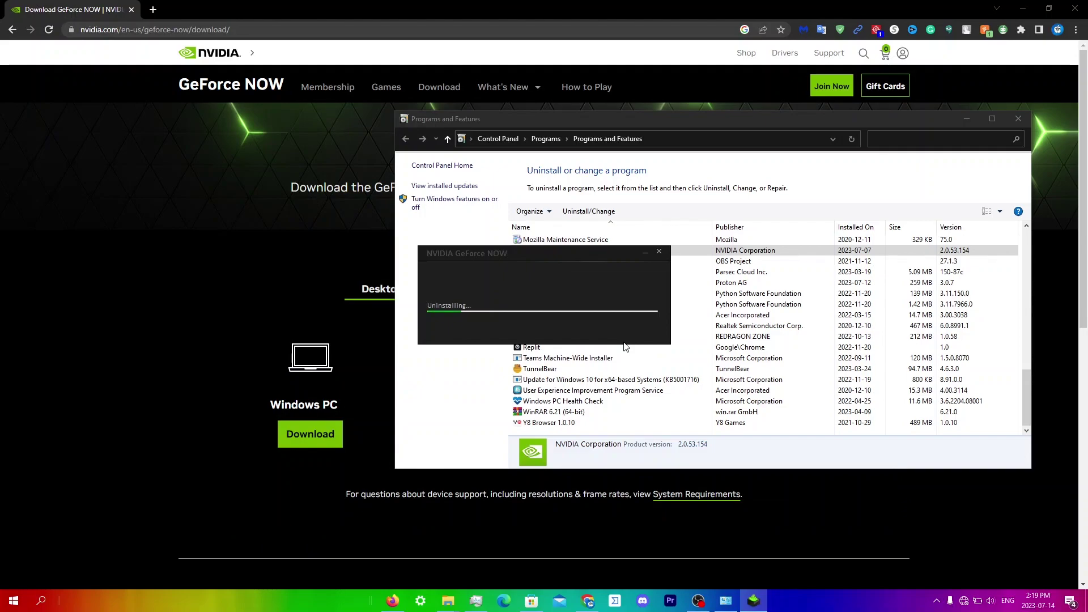
Step: Close the finished uninstaller, then download and run the GeForce NOW installer for Windows PC
{"action": "left_click", "coordinate": [626, 347]}
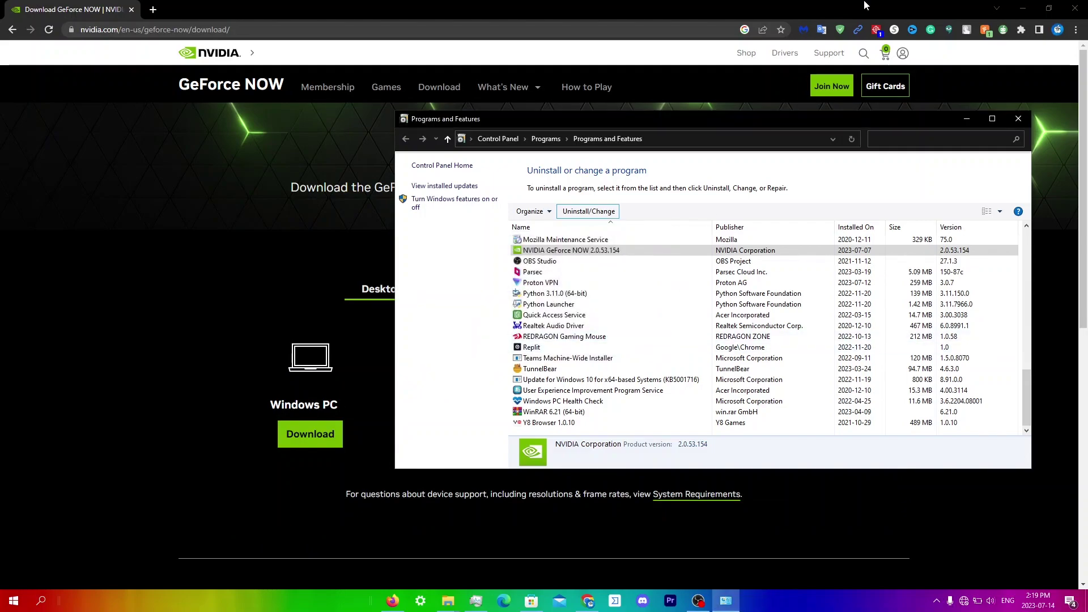
{"action": "left_click", "coordinate": [53, 281]}
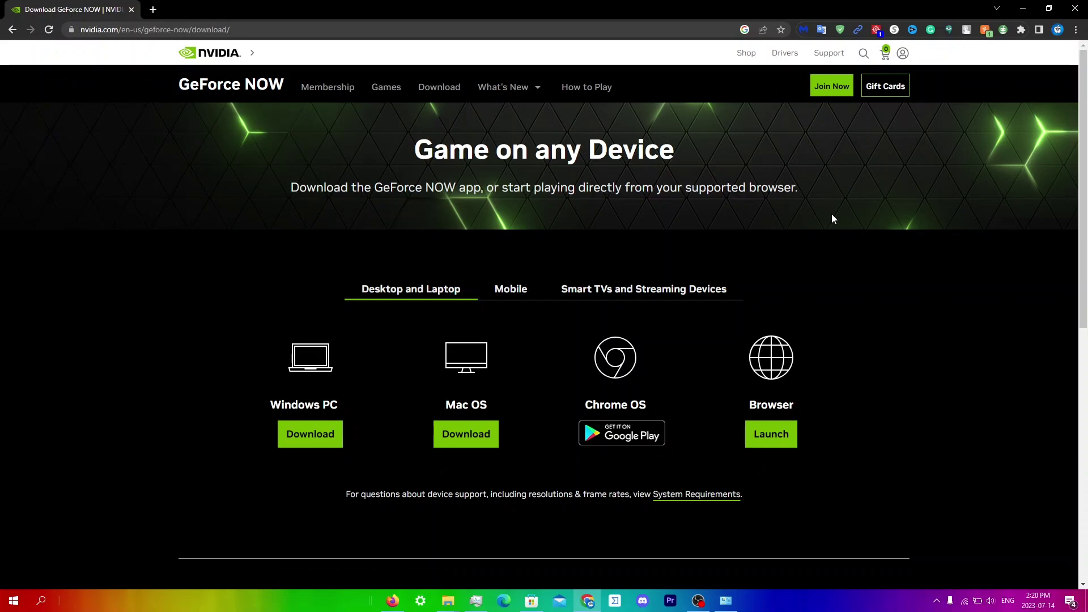
{"action": "left_click", "coordinate": [316, 433]}
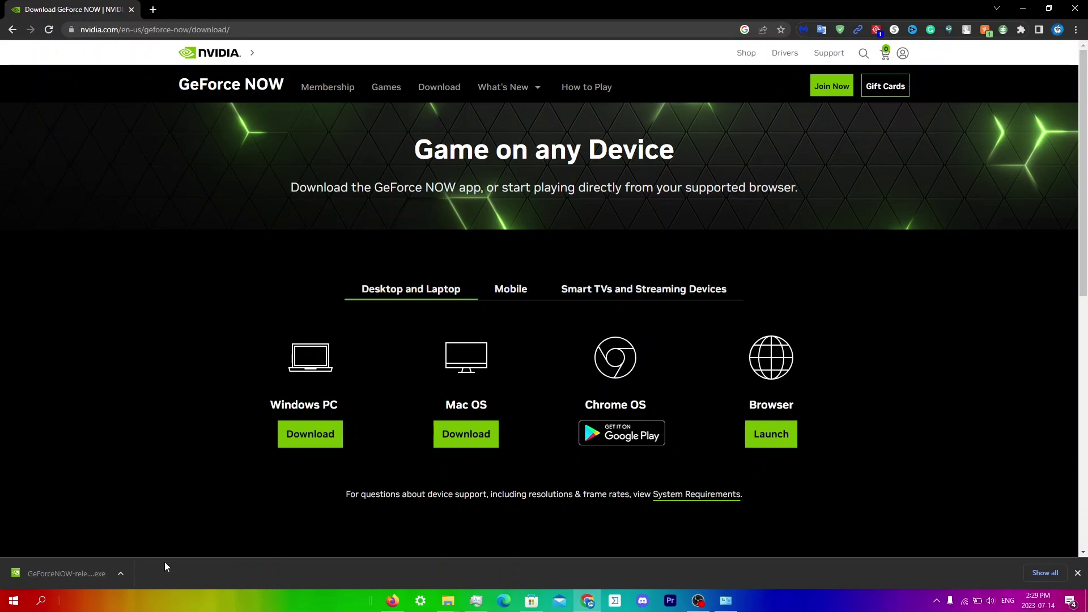
{"action": "left_click", "coordinate": [82, 575]}
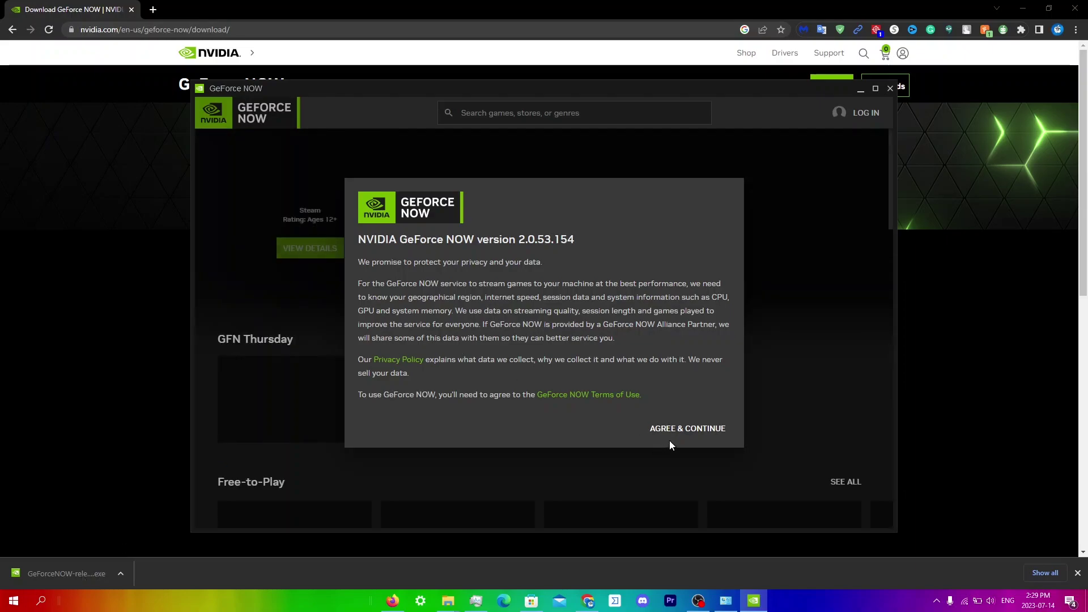
Step: Accept the privacy agreement and dismiss the menu and search tutorial tips
{"action": "left_click", "coordinate": [680, 432]}
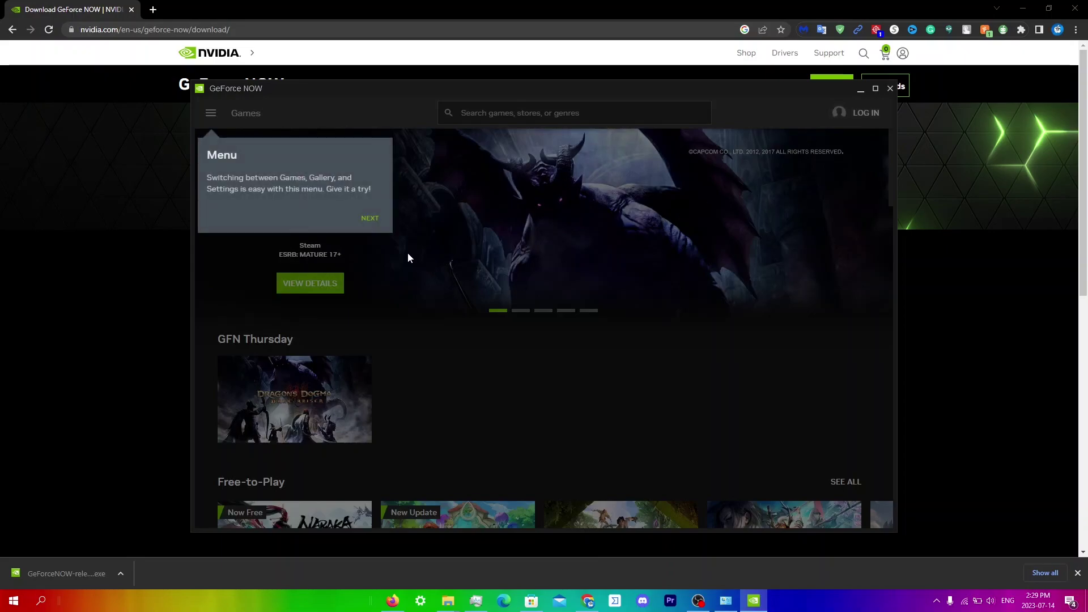
{"action": "left_click", "coordinate": [369, 218]}
{"action": "left_click", "coordinate": [632, 241]}
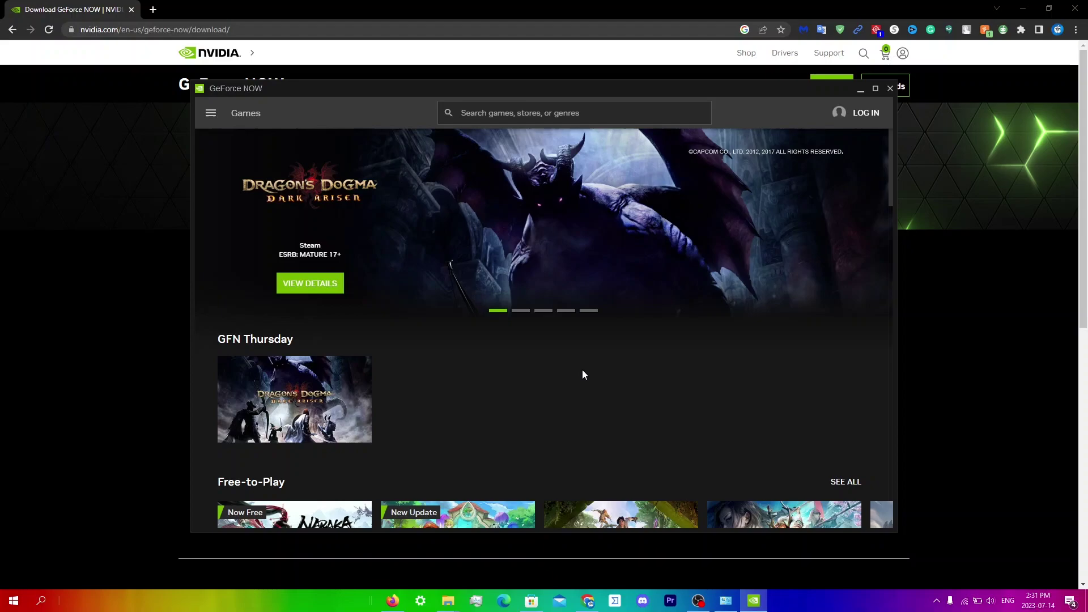
Step: In Task Manager, end the NVIDIA Container process under the NVIDIA GeForce NOW group
{"action": "left_click", "coordinate": [475, 603]}
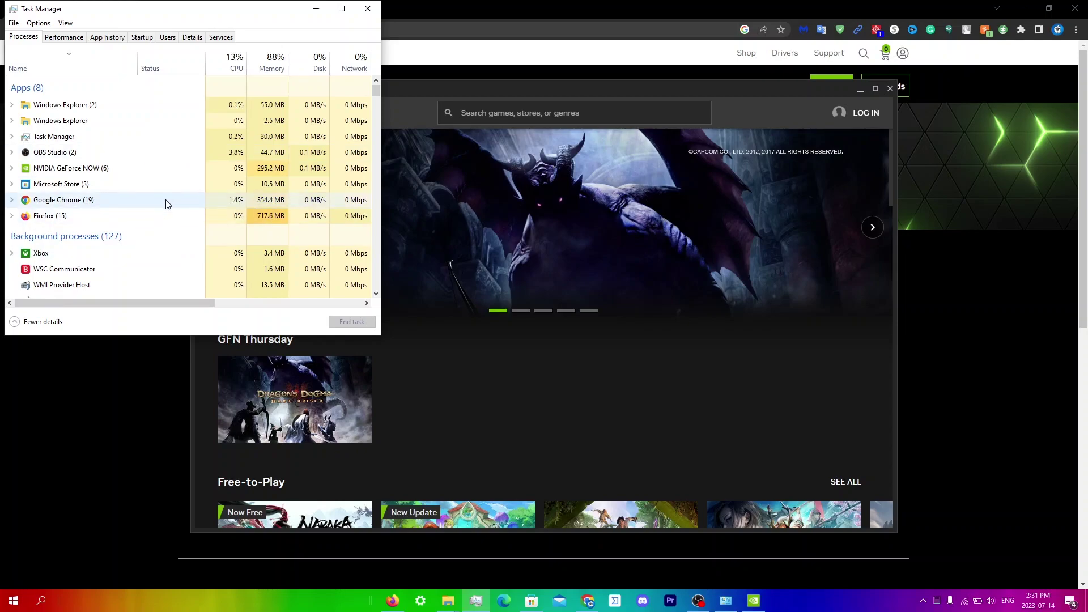
{"action": "scroll", "coordinate": [167, 204], "scroll_direction": "down", "scroll_amount": 8}
{"action": "scroll", "coordinate": [167, 204], "scroll_direction": "down", "scroll_amount": 10}
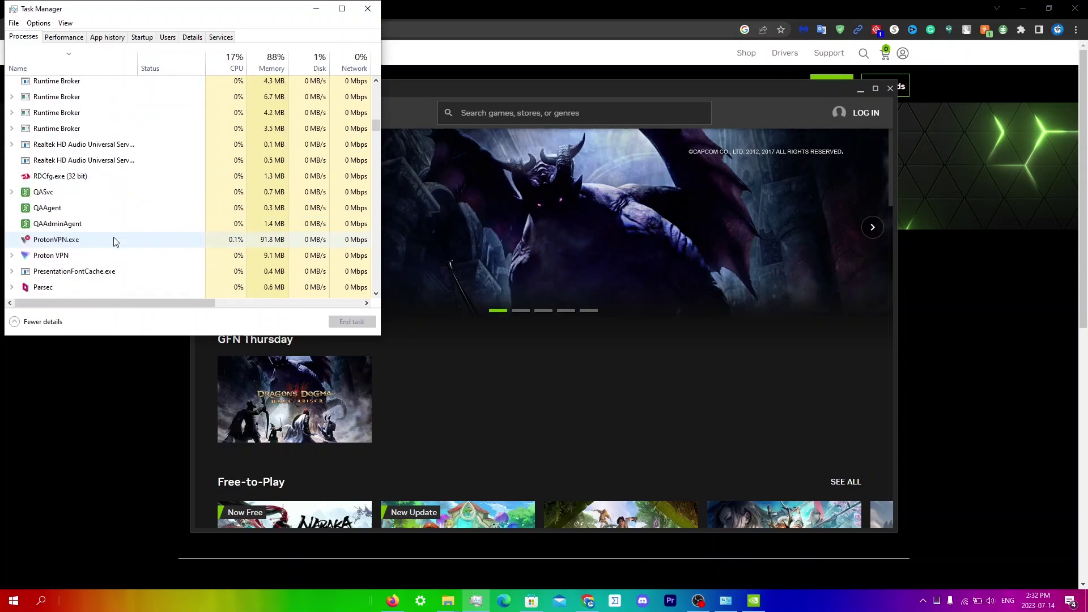
{"action": "scroll", "coordinate": [115, 241], "scroll_direction": "down", "scroll_amount": 3}
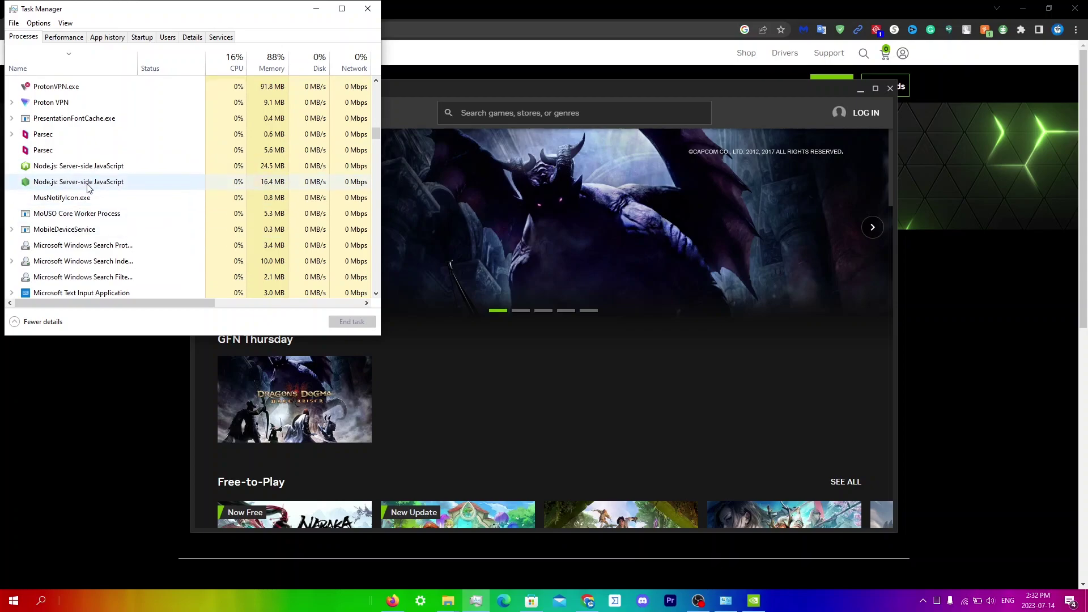
{"action": "scroll", "coordinate": [374, 140], "scroll_direction": "up", "scroll_amount": 15}
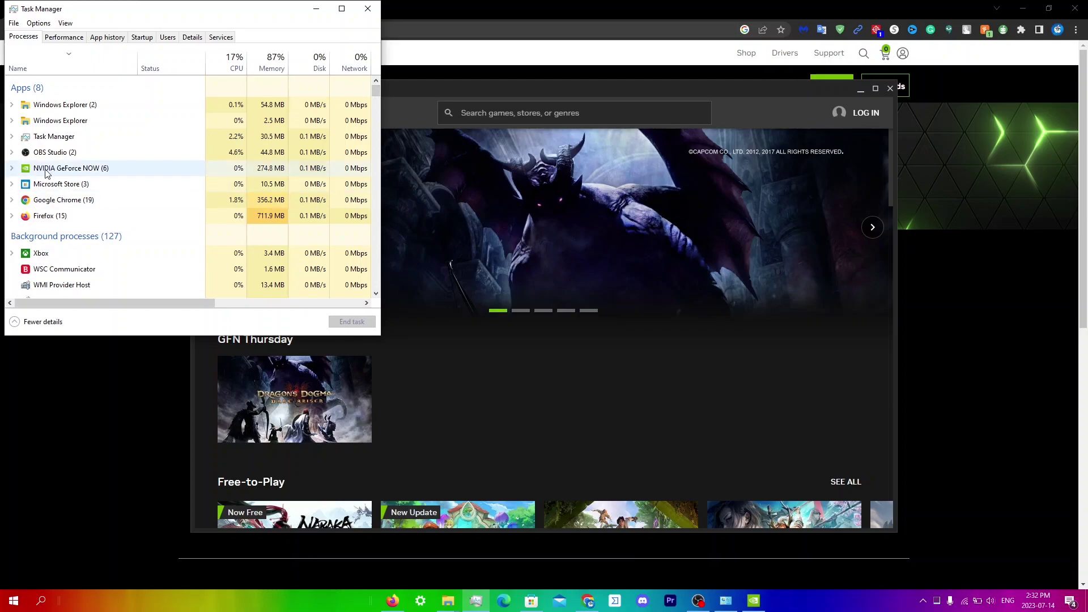
{"action": "left_click", "coordinate": [12, 169]}
{"action": "left_click", "coordinate": [59, 233]}
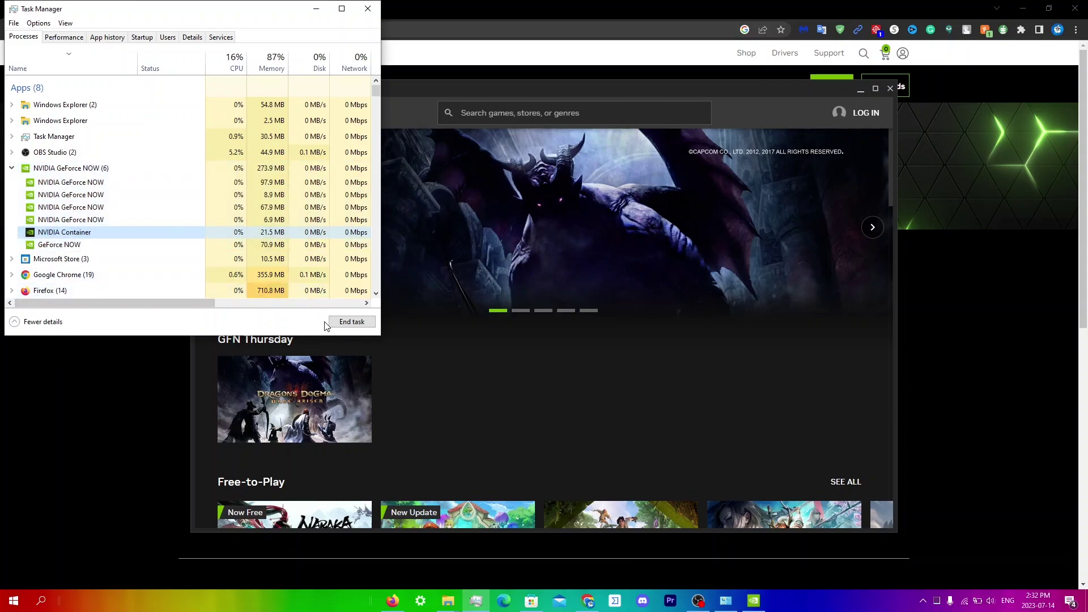
{"action": "left_click", "coordinate": [348, 326]}
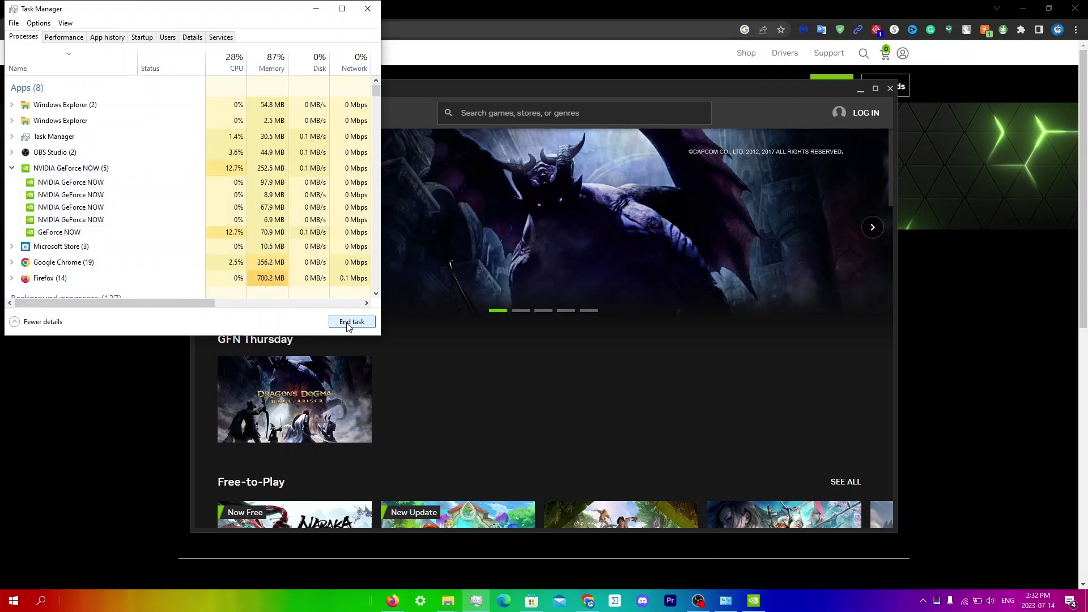
Step: Close the GeForce NOW app window
{"action": "left_click", "coordinate": [892, 92]}
{"action": "left_click", "coordinate": [892, 91]}
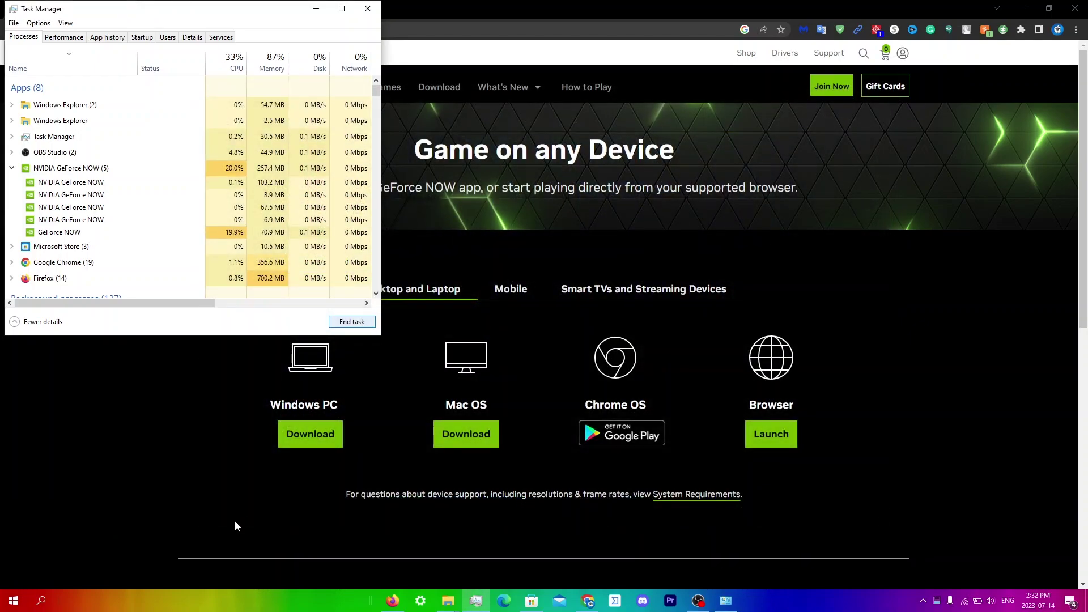
{"action": "left_click", "coordinate": [41, 601]}
Step: Relaunch GeForce NOW from Windows search and scroll through the server status list
{"action": "type", "text": "gef"}
{"action": "key", "text": "Return"}
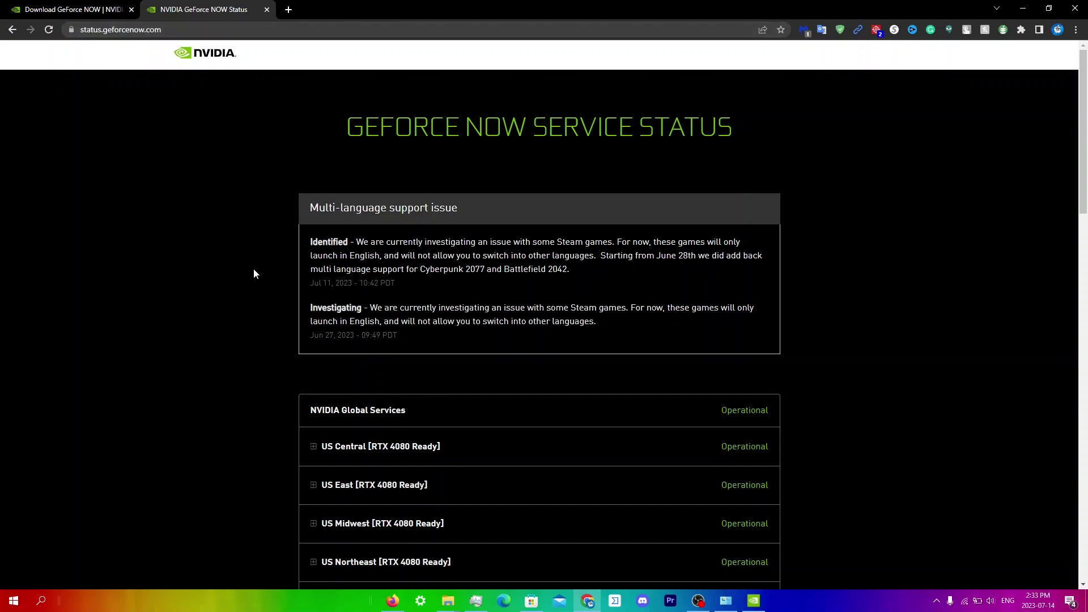
{"action": "scroll", "coordinate": [247, 342], "scroll_direction": "down", "scroll_amount": 14}
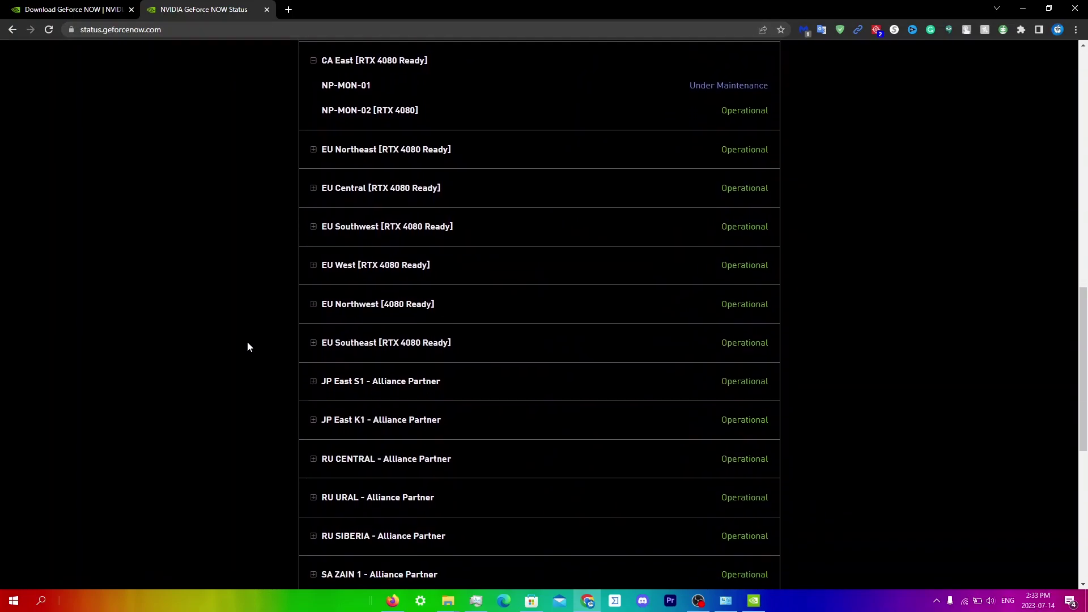
{"action": "scroll", "coordinate": [247, 342], "scroll_direction": "up", "scroll_amount": 1}
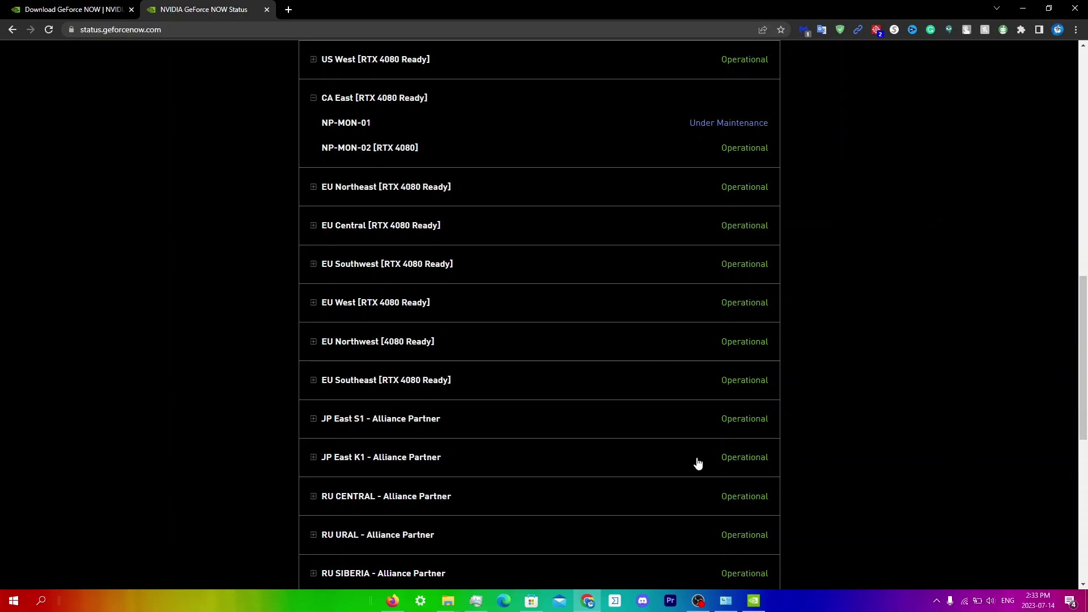
Step: Open GeForce NOW's settings page, then return to the service status page
{"action": "mouse_move", "coordinate": [757, 600]}
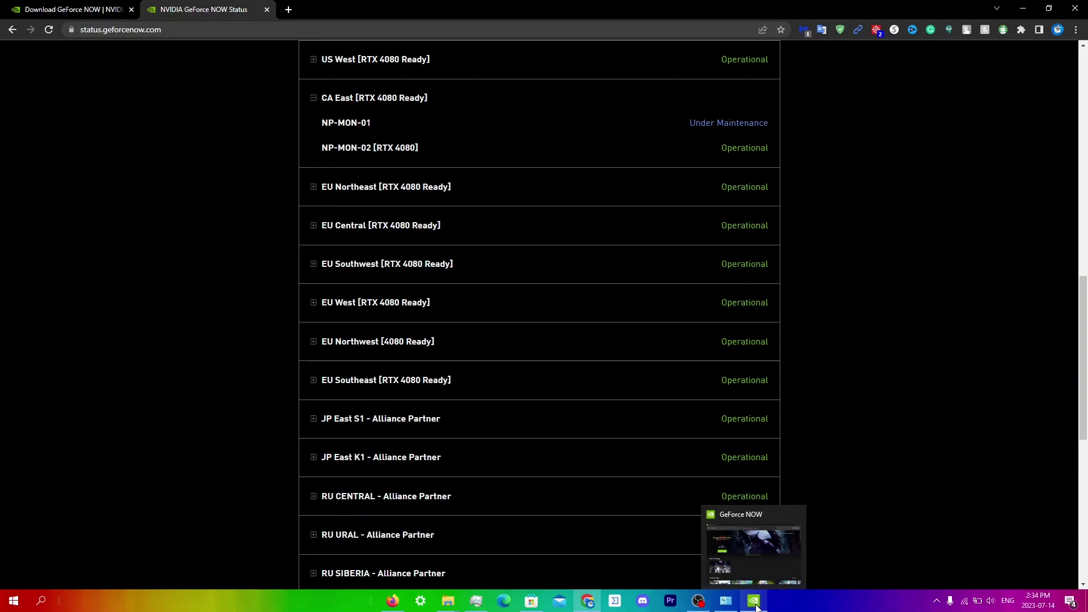
{"action": "left_click", "coordinate": [760, 577]}
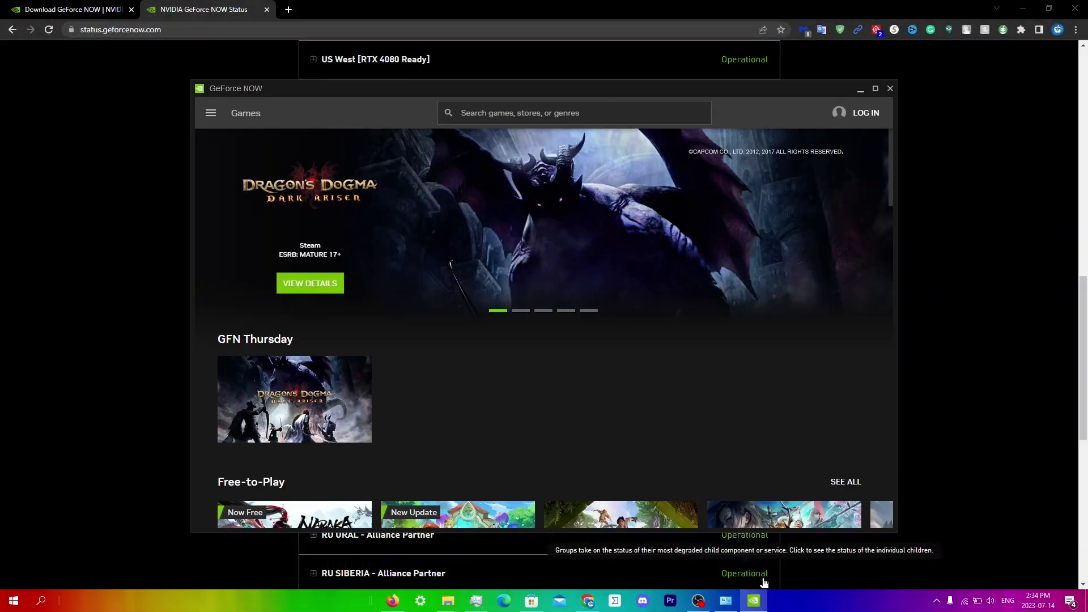
{"action": "left_click", "coordinate": [210, 113]}
{"action": "left_click", "coordinate": [226, 170]}
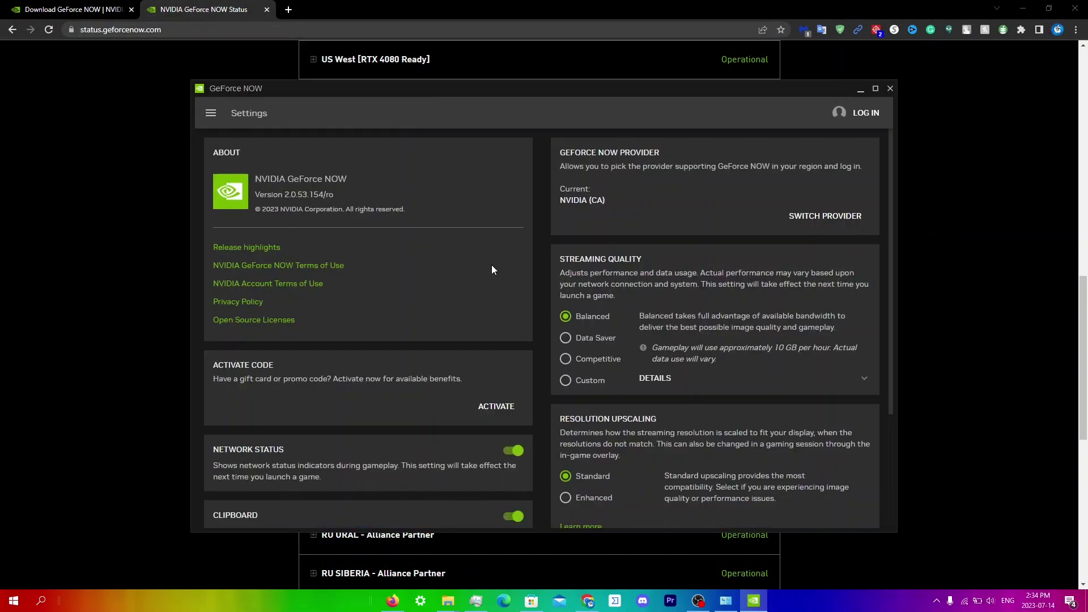
{"action": "scroll", "coordinate": [633, 340], "scroll_direction": "down", "scroll_amount": 2}
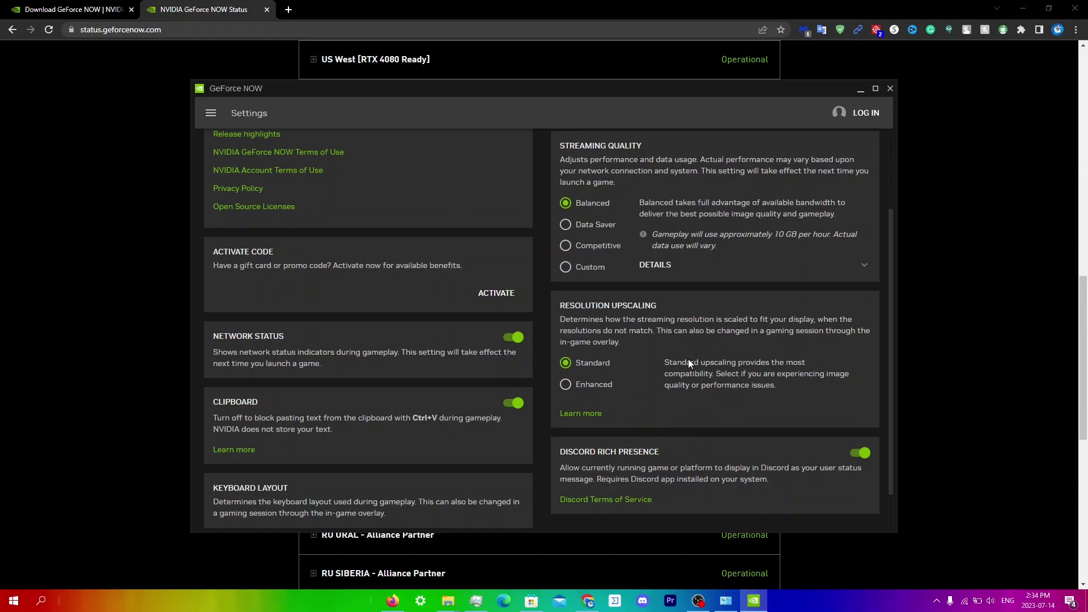
{"action": "left_click", "coordinate": [971, 152]}
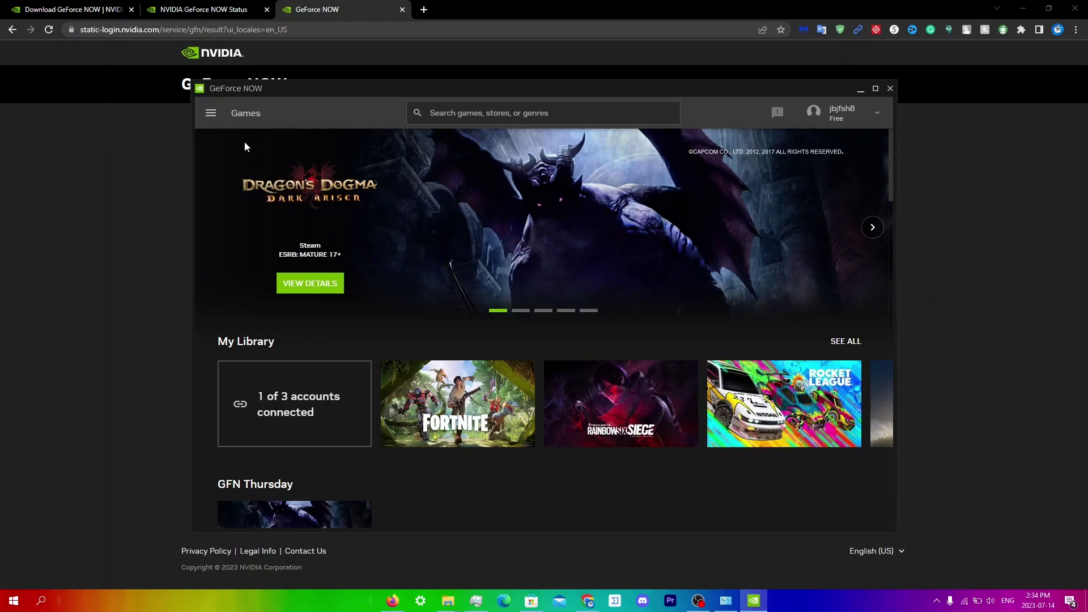
Step: Open the Gallery, select the July 7 clip, and cancel its deletion with Not Now
{"action": "left_click", "coordinate": [219, 123]}
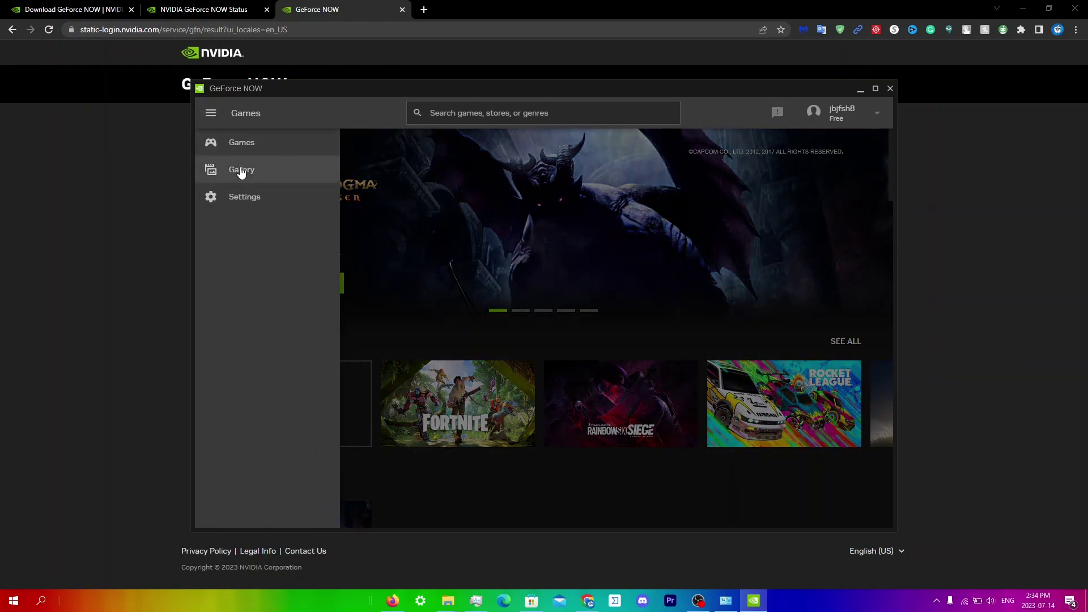
{"action": "left_click", "coordinate": [241, 172]}
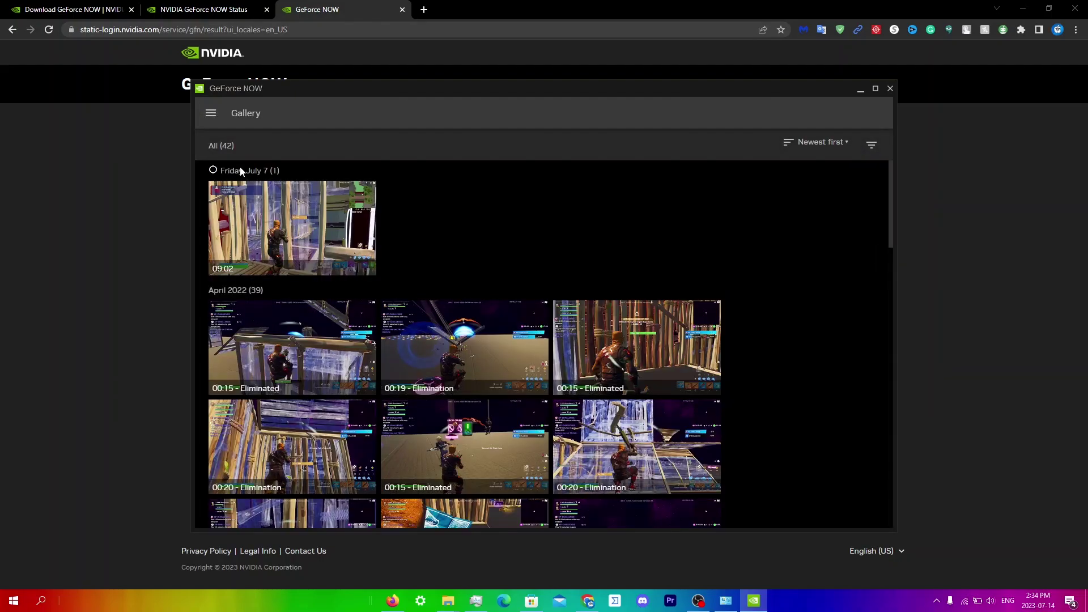
{"action": "left_click", "coordinate": [368, 191]}
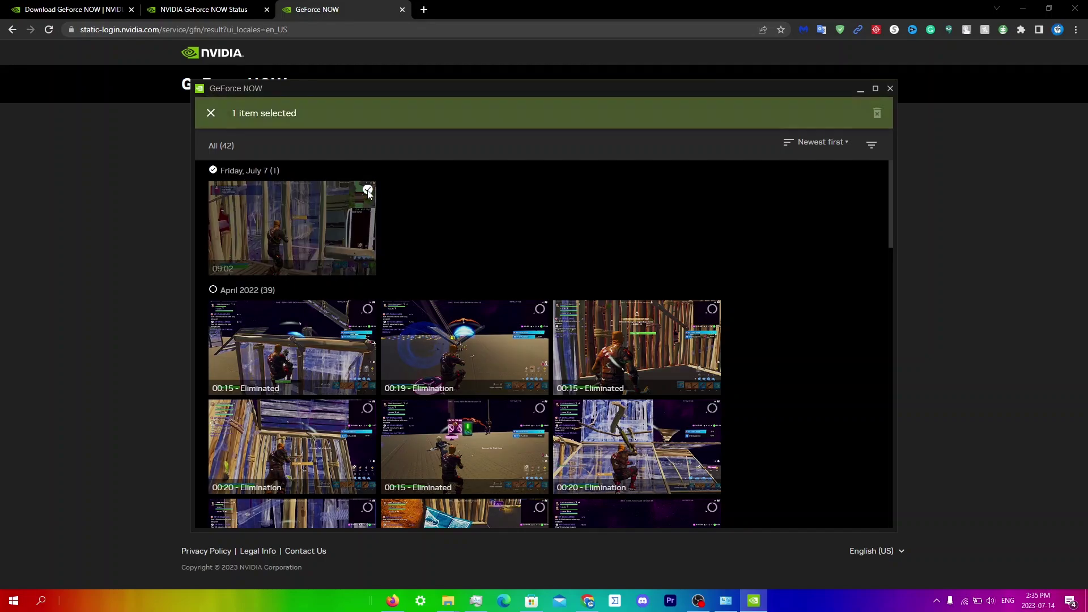
{"action": "left_click", "coordinate": [878, 115]}
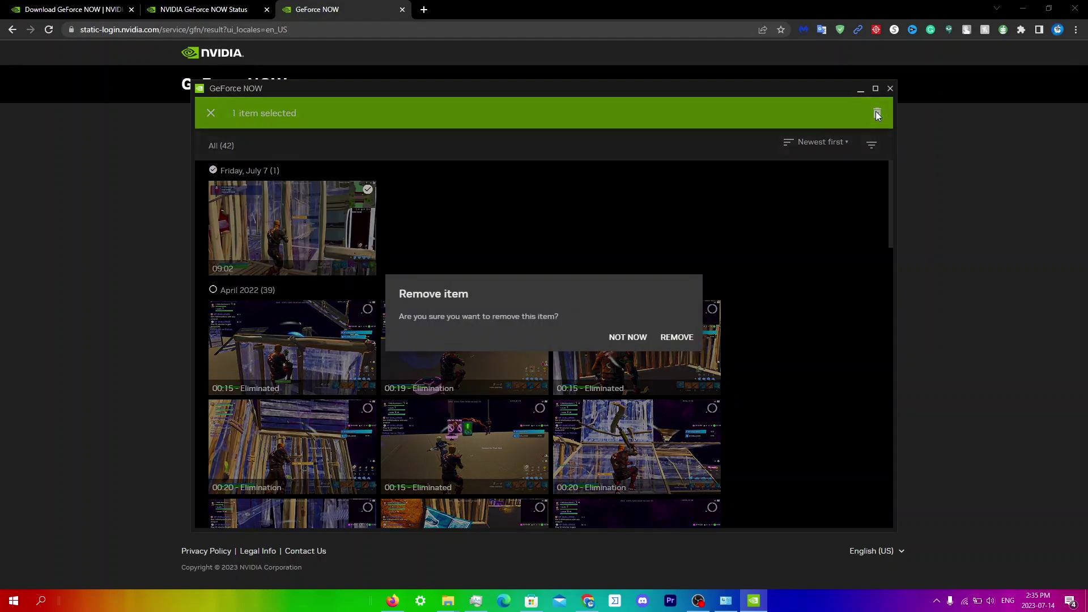
{"action": "left_click", "coordinate": [643, 337]}
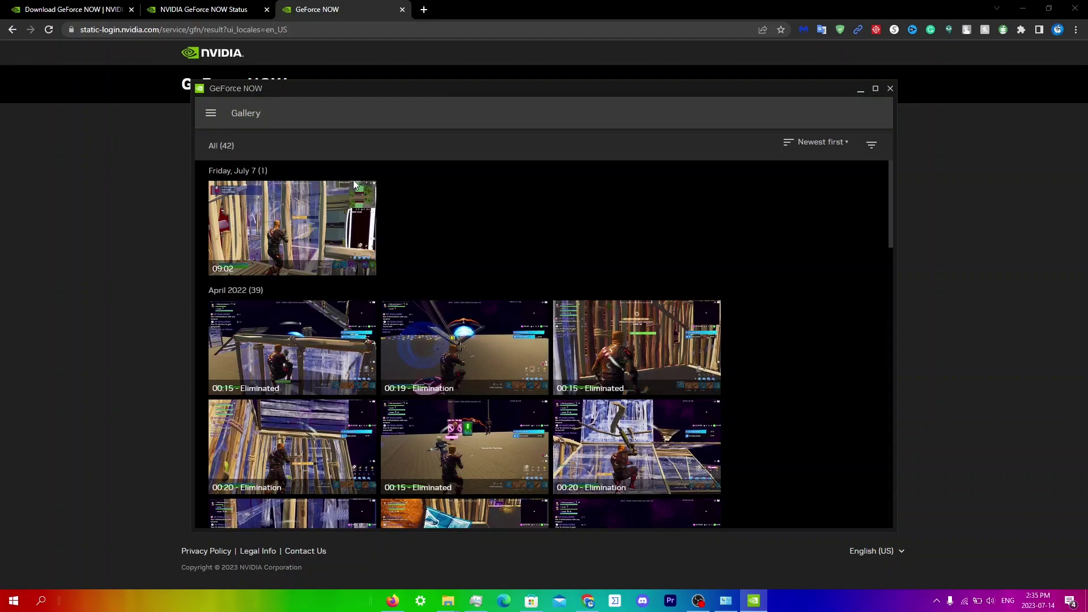
Step: Reselect the July 7 clip plus three April 2022 clips, then clear the selection
{"action": "left_click", "coordinate": [369, 189]}
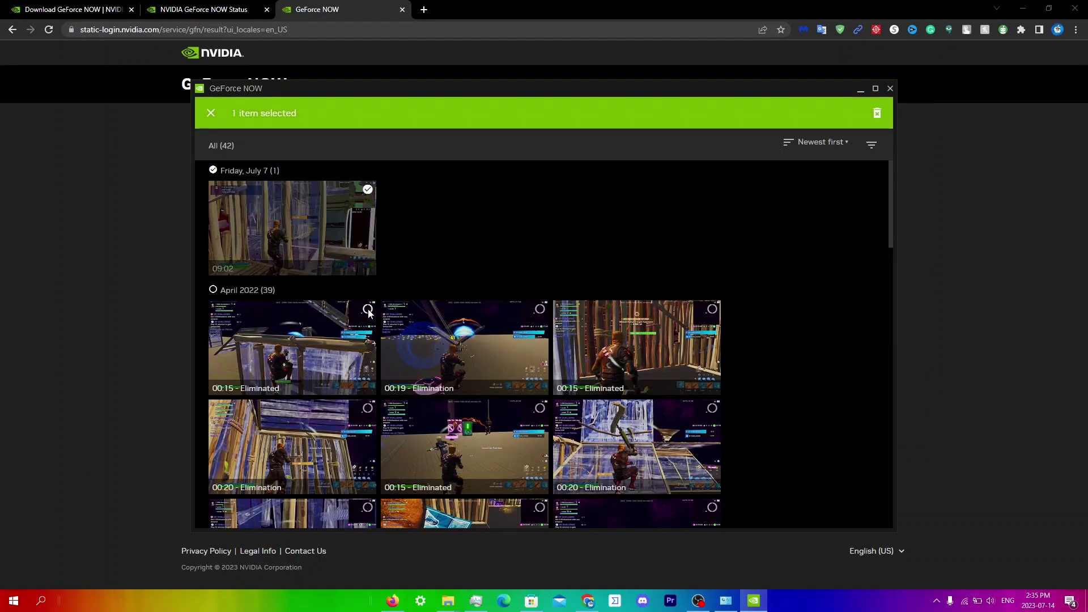
{"action": "left_click", "coordinate": [368, 309]}
{"action": "left_click", "coordinate": [540, 309]}
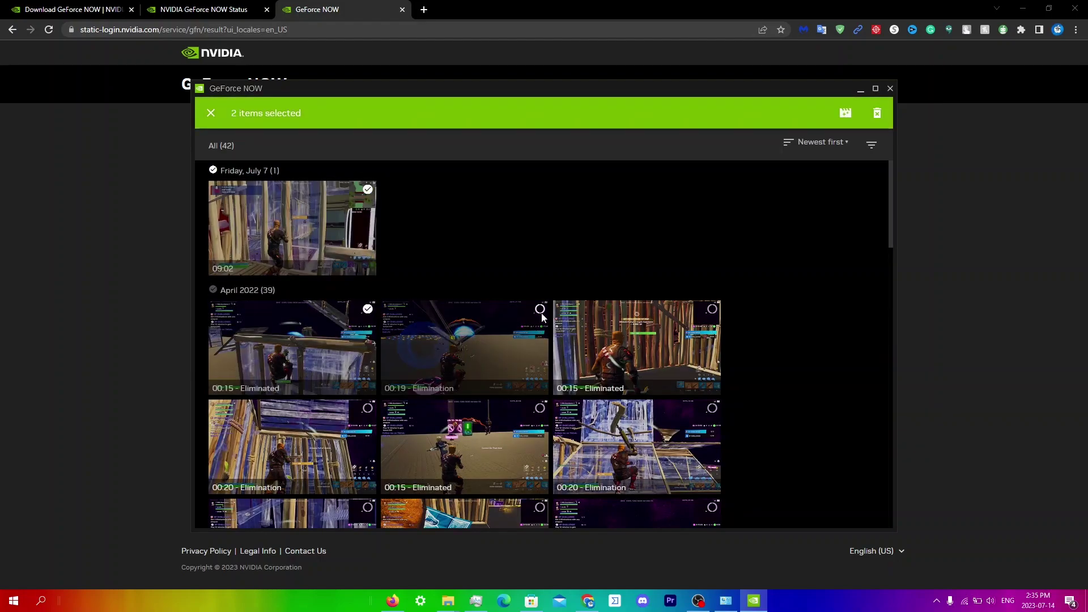
{"action": "left_click", "coordinate": [713, 309]}
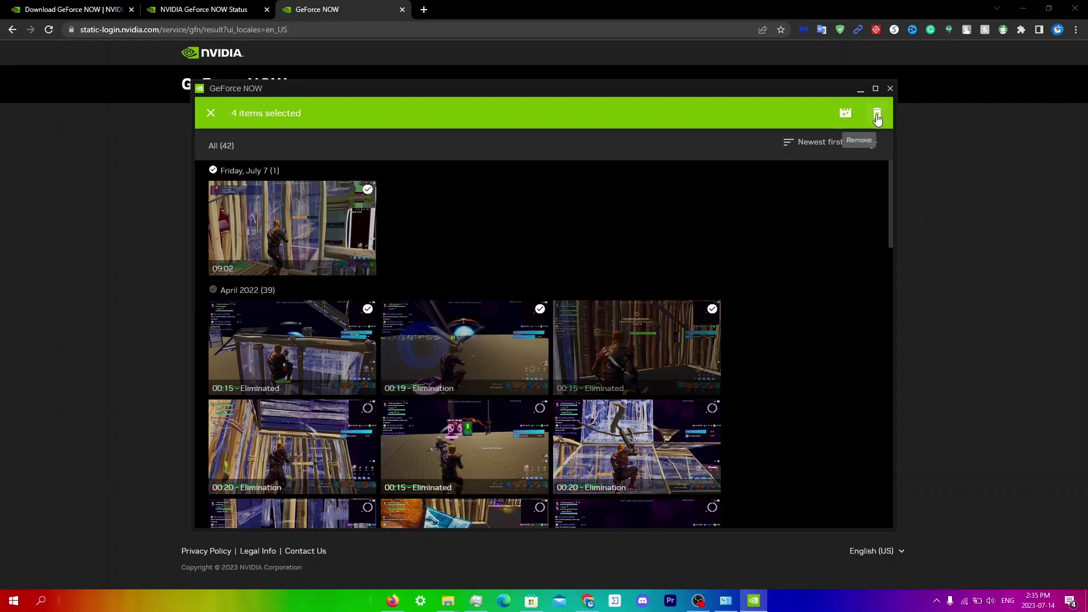
{"action": "left_click", "coordinate": [211, 114]}
{"action": "left_click", "coordinate": [211, 114]}
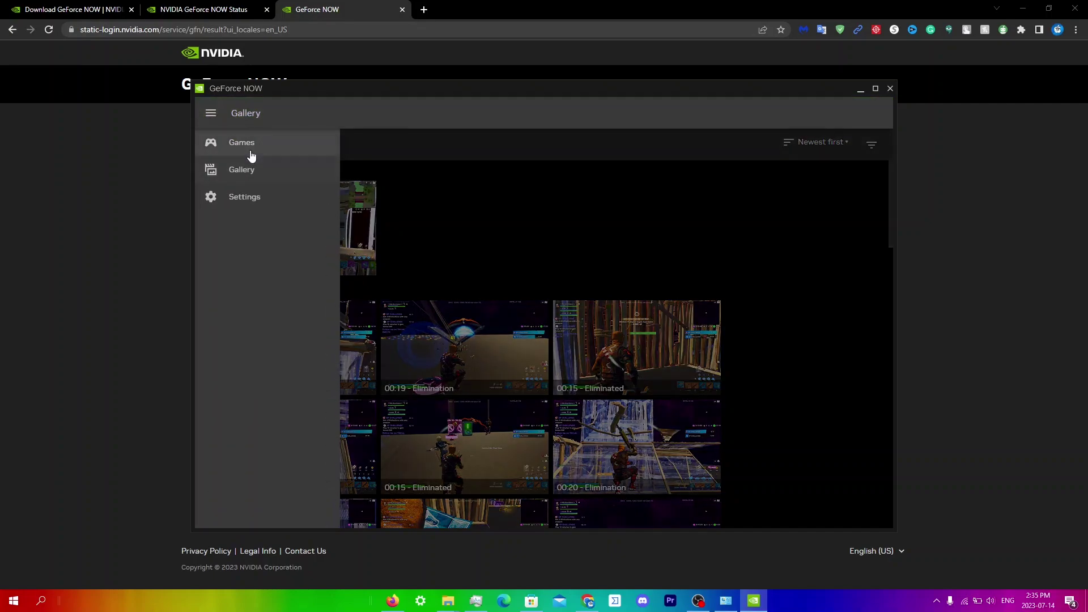
Step: Choose Games in the menu to return to My Library
{"action": "left_click", "coordinate": [251, 153]}
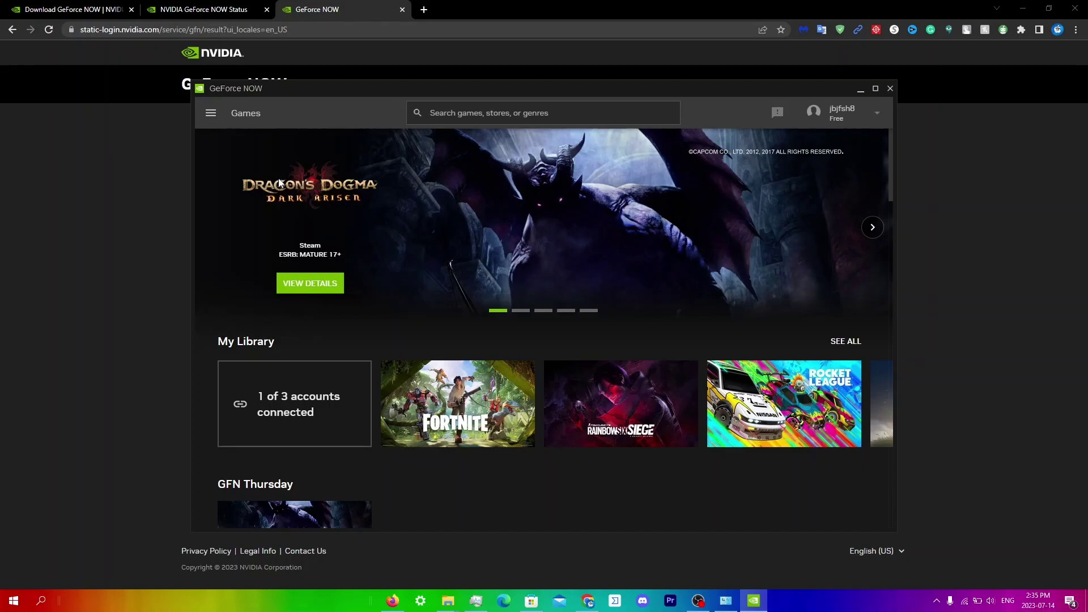
Step: Launch ProtonVPN, connect to free US server US-FREE#115009, and return to GeForce NOW
{"action": "left_click", "coordinate": [37, 601]}
{"action": "type", "text": "pr"}
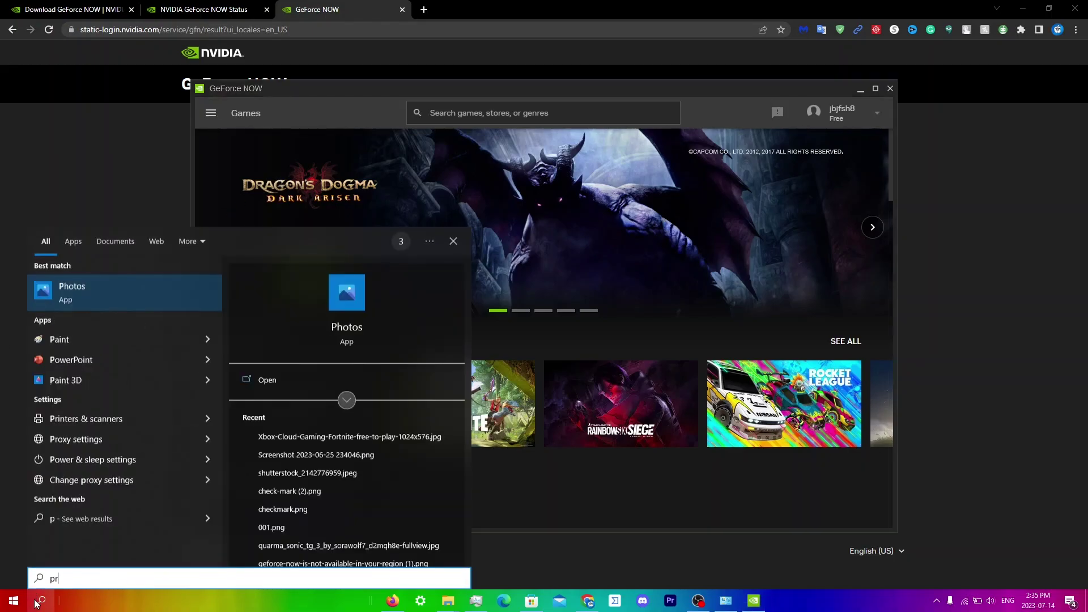
{"action": "type", "text": "oton vpn"}
{"action": "key", "text": "Return"}
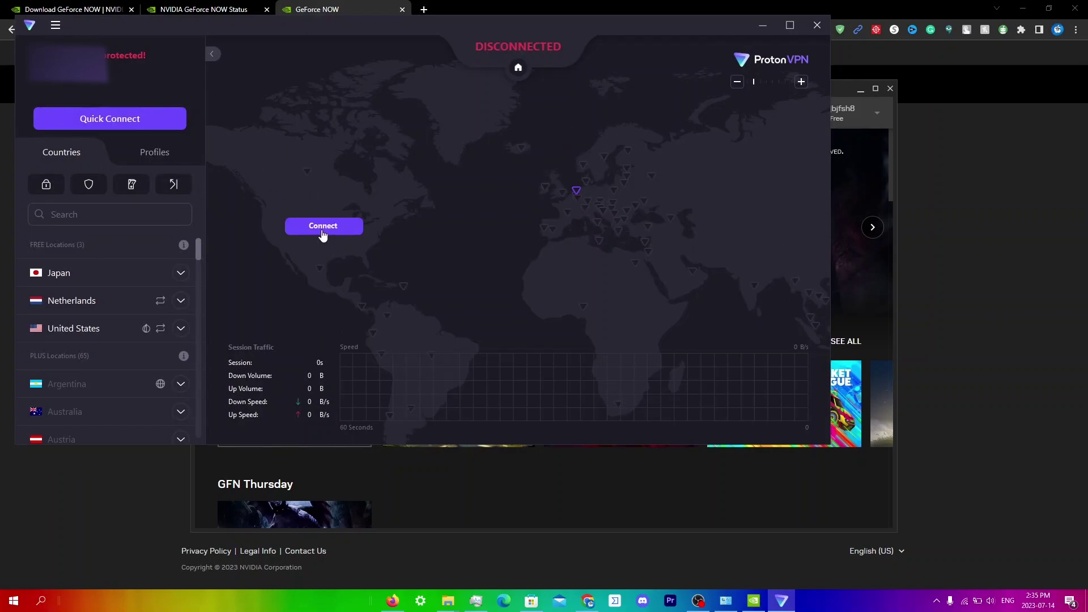
{"action": "left_click", "coordinate": [323, 227]}
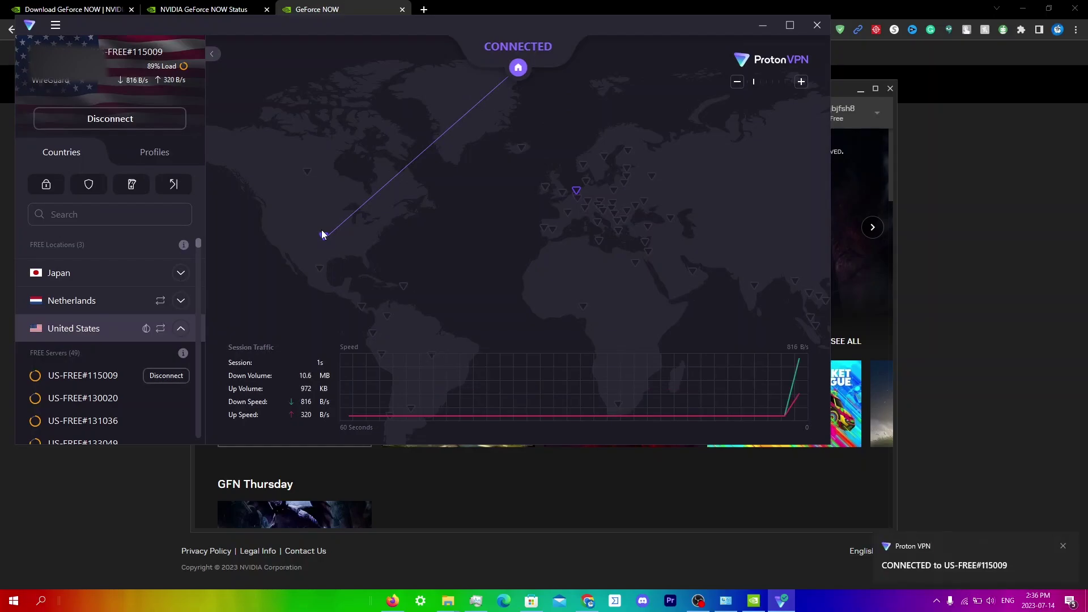
{"action": "left_click", "coordinate": [849, 165]}
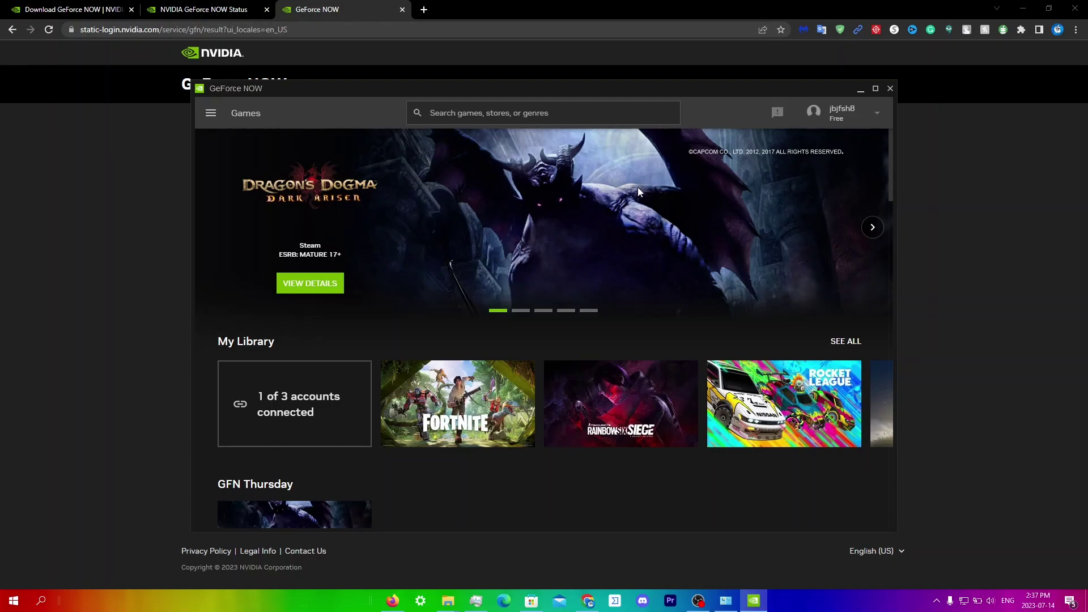
Step: Check Windows Defender Firewall under System and Security in Control Panel, then return to GeForce NOW
{"action": "key", "text": "super+r"}
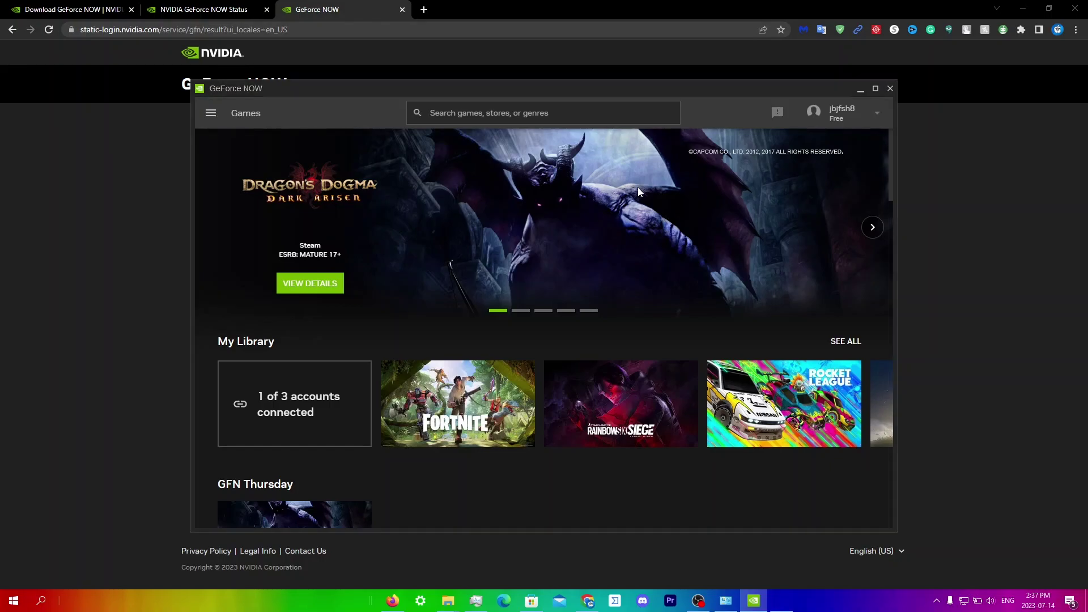
{"action": "type", "text": "ncpa.cpl"}
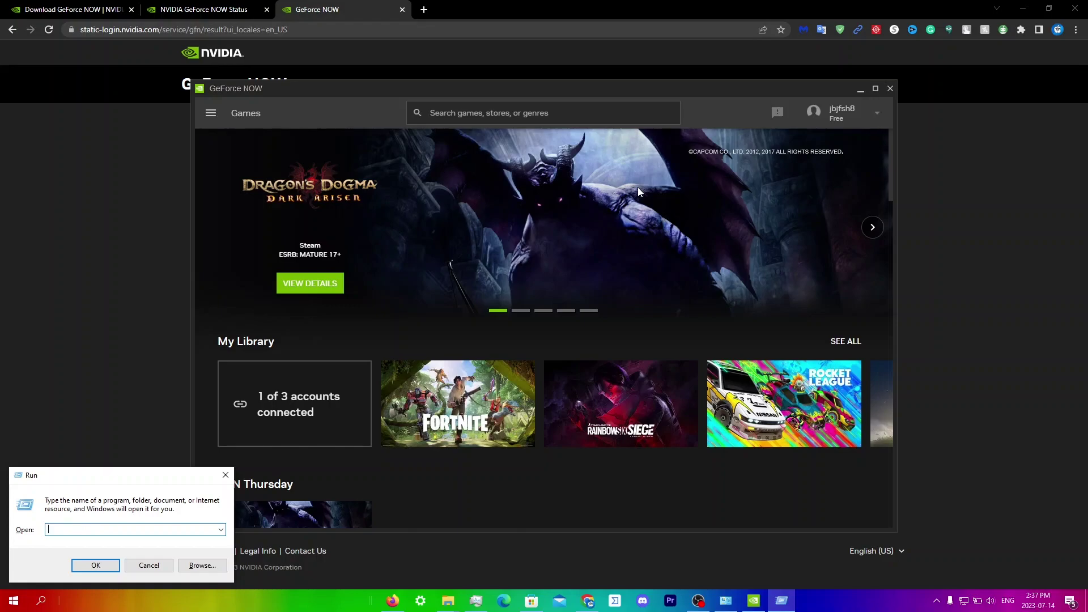
{"action": "key", "text": "Return"}
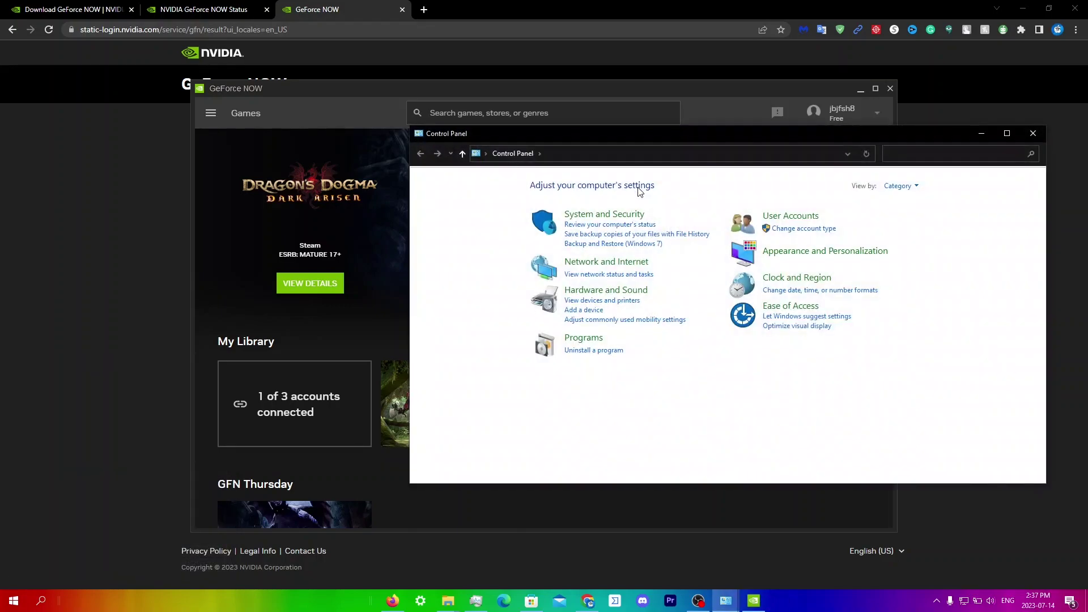
{"action": "left_click", "coordinate": [626, 213]}
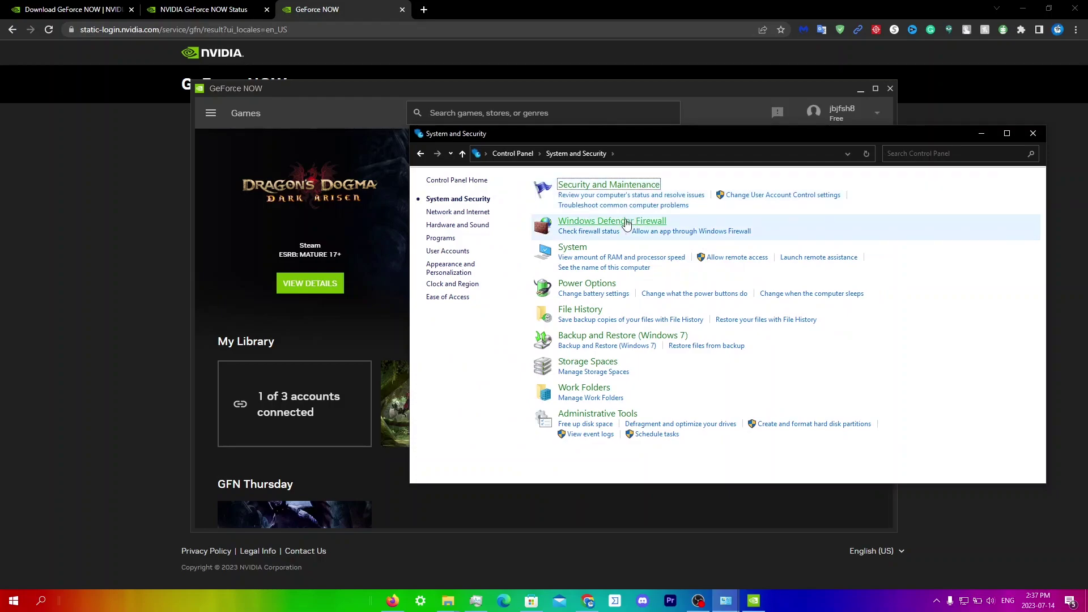
{"action": "left_click", "coordinate": [627, 224]}
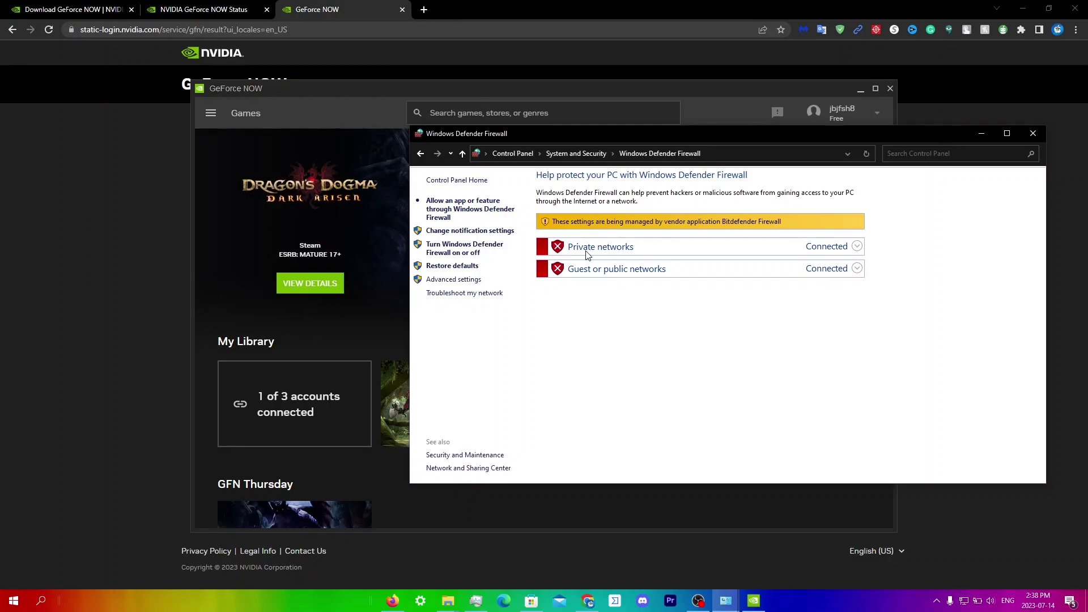
{"action": "left_click", "coordinate": [332, 129]}
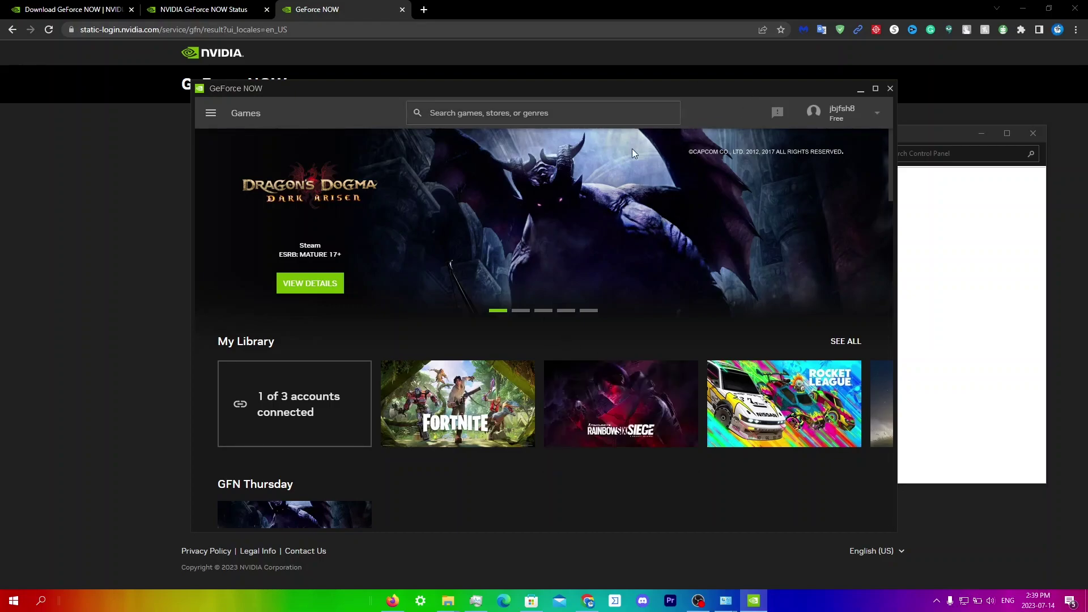
Step: Bring up GeForce NOW's Send Feedback form and choose Issues as the feedback type
{"action": "left_click", "coordinate": [777, 117]}
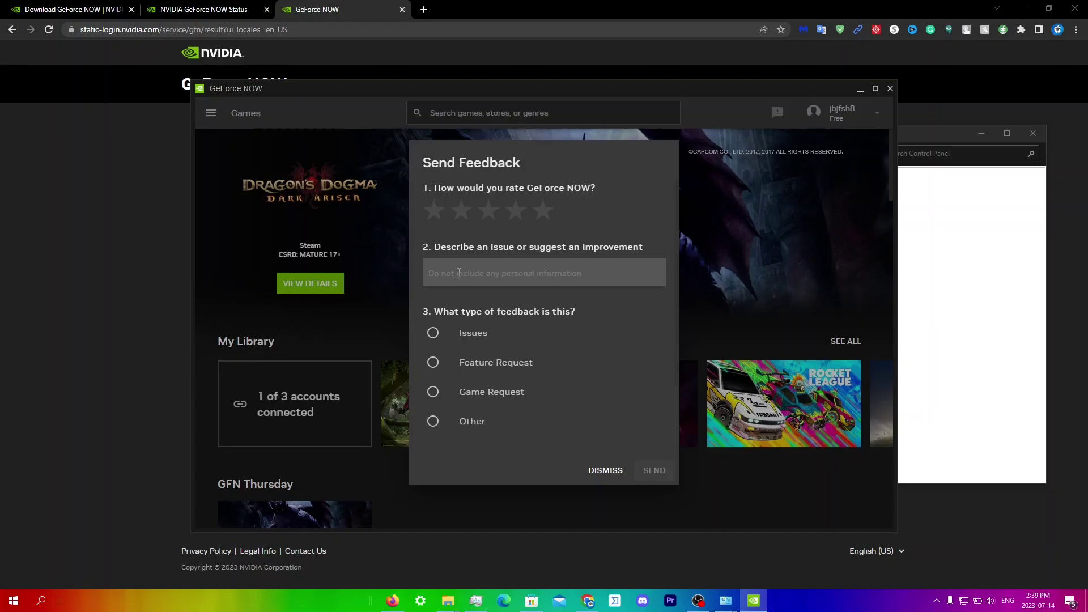
{"action": "left_click", "coordinate": [434, 334]}
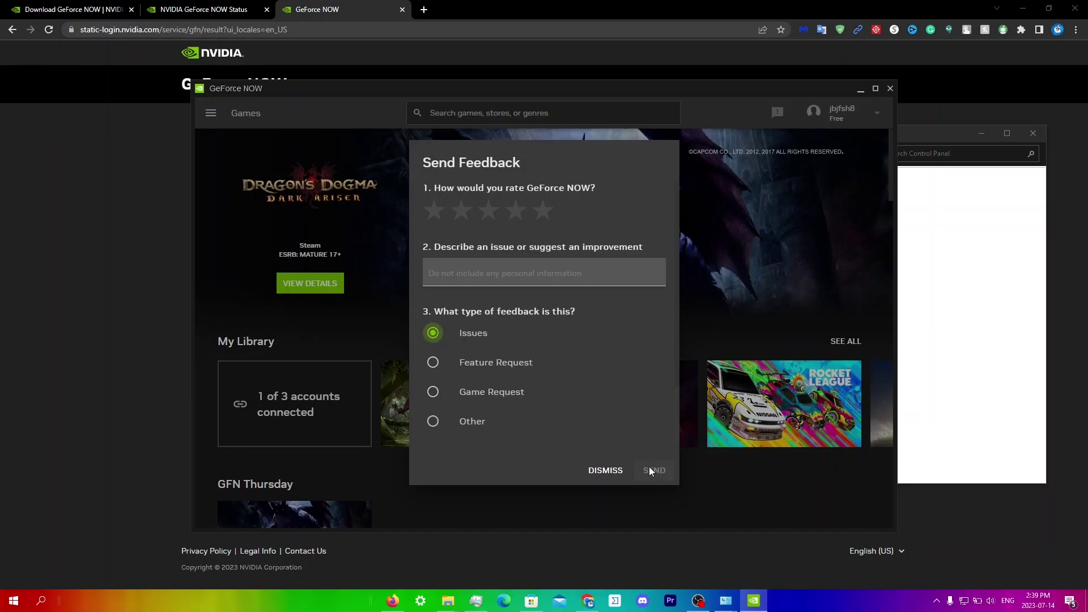